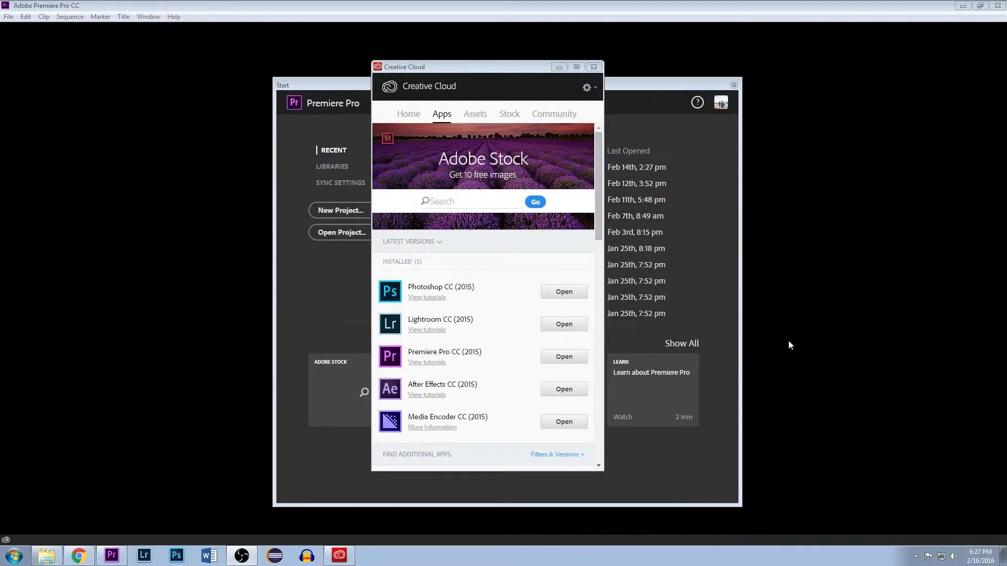
pyautogui.moveTo(456, 70); pyautogui.dragTo(483, 76)
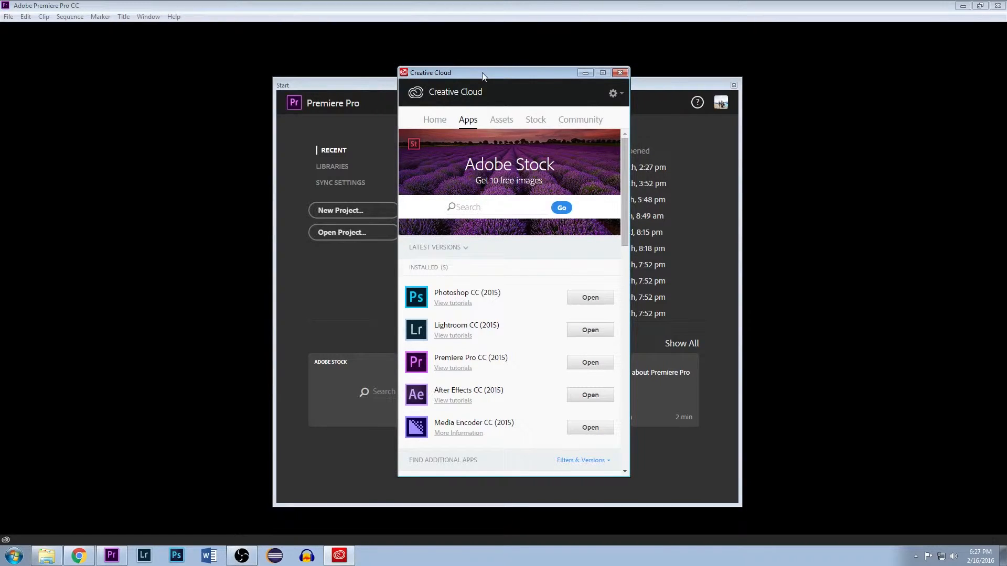
pyautogui.moveTo(482, 73); pyautogui.dragTo(476, 73)
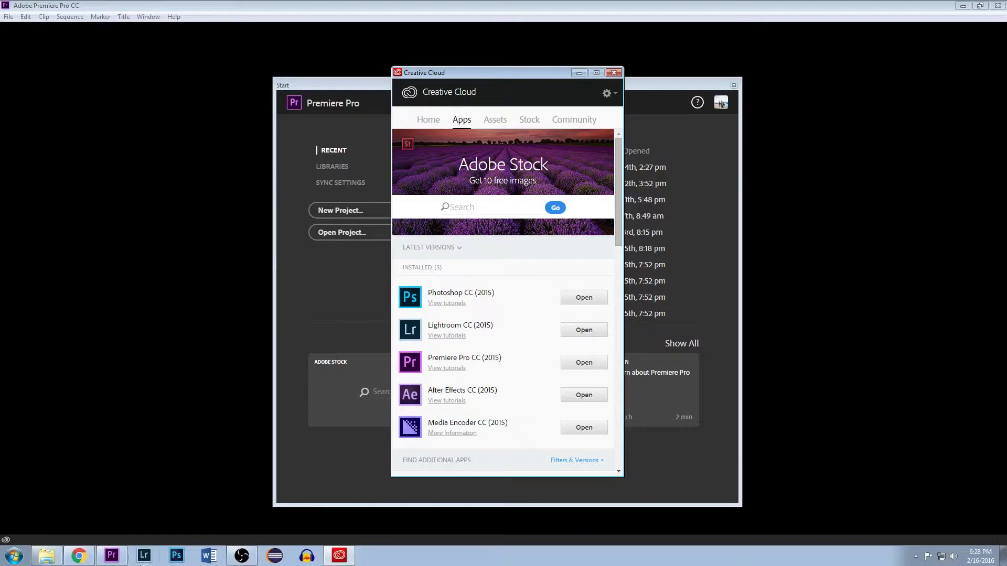
# Switch to Chrome, view the Adobe Creative Cloud website, and minimize the browser
pyautogui.click(95, 559)
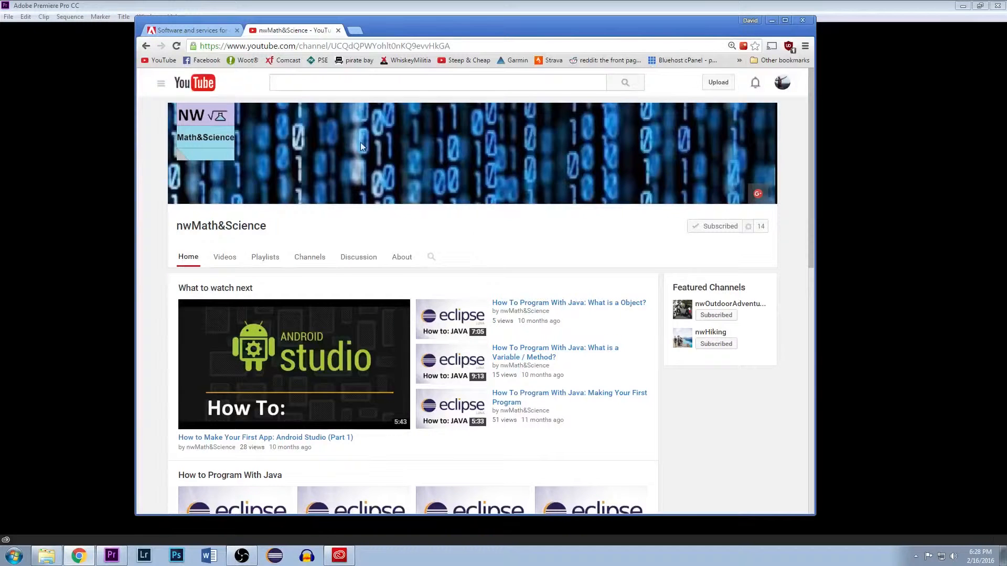
pyautogui.click(207, 32)
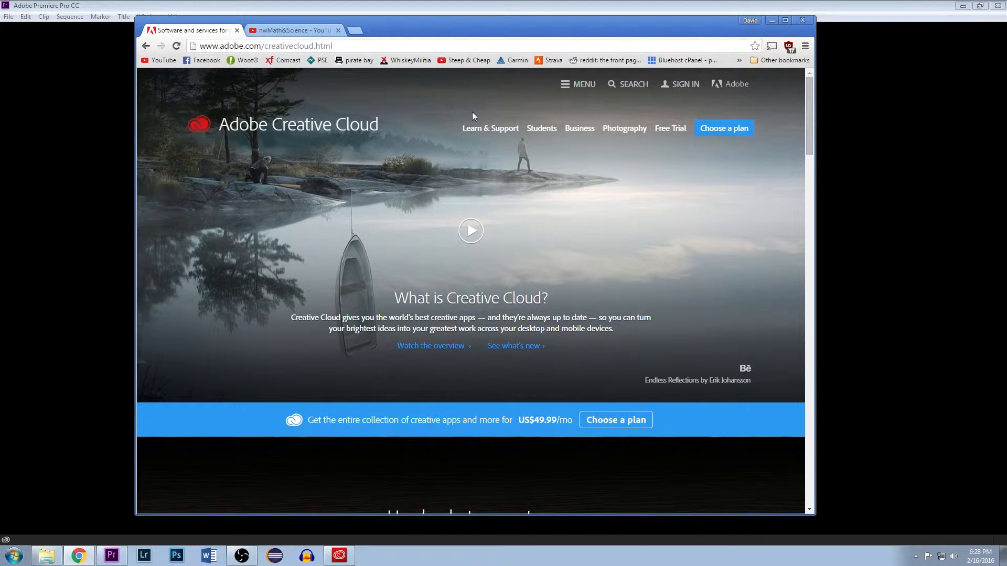
pyautogui.click(772, 20)
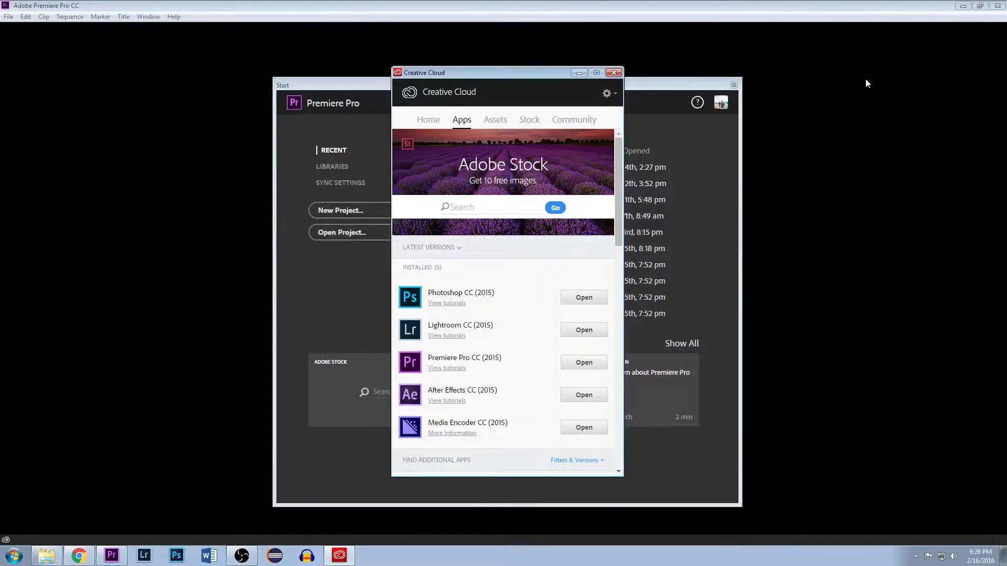
# Minimize the Creative Cloud window and create a new Premiere Pro project named Untitled, overwriting the existing project of that name
pyautogui.moveTo(470, 71); pyautogui.dragTo(517, 69)
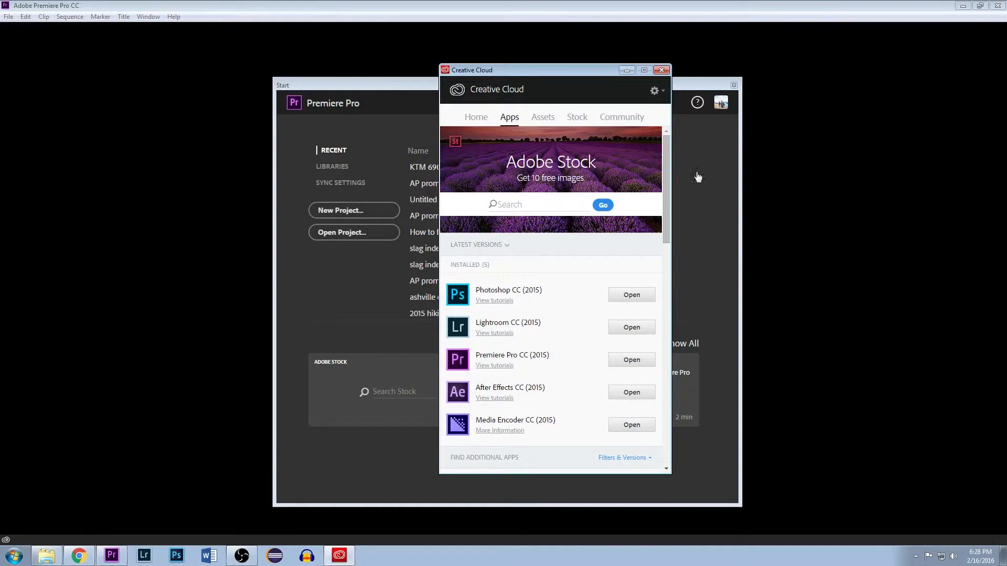
pyautogui.click(627, 70)
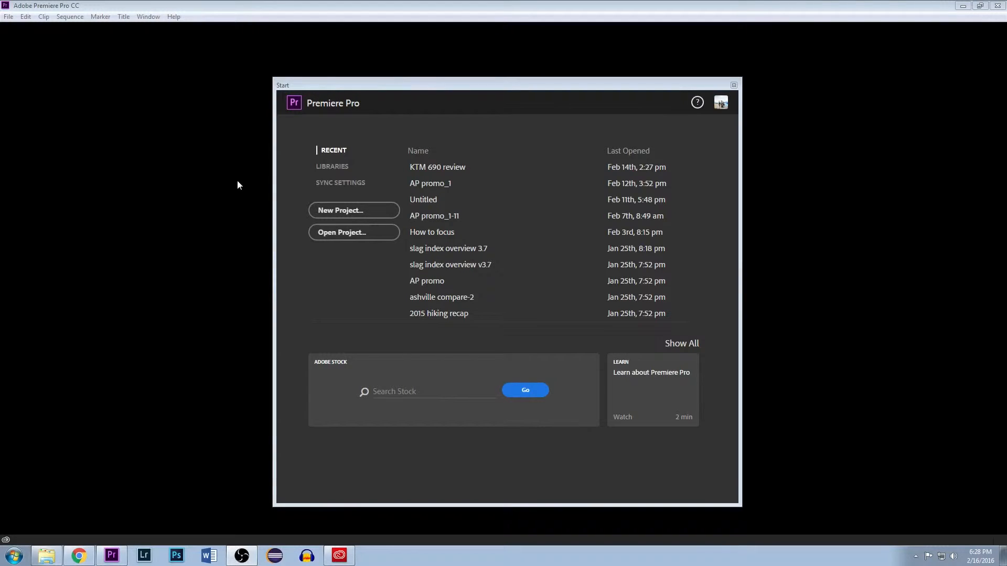
pyautogui.click(350, 211)
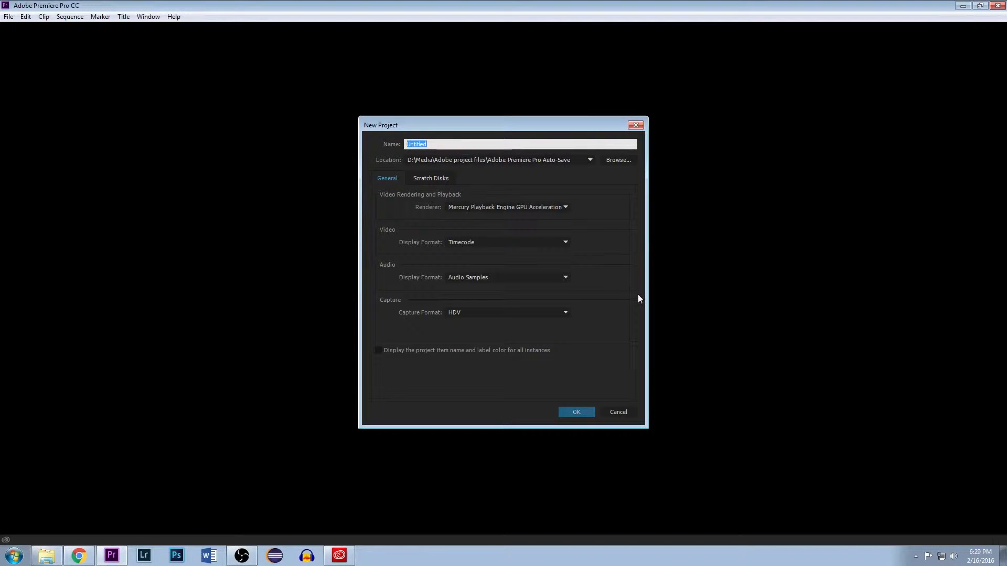
pyautogui.click(570, 413)
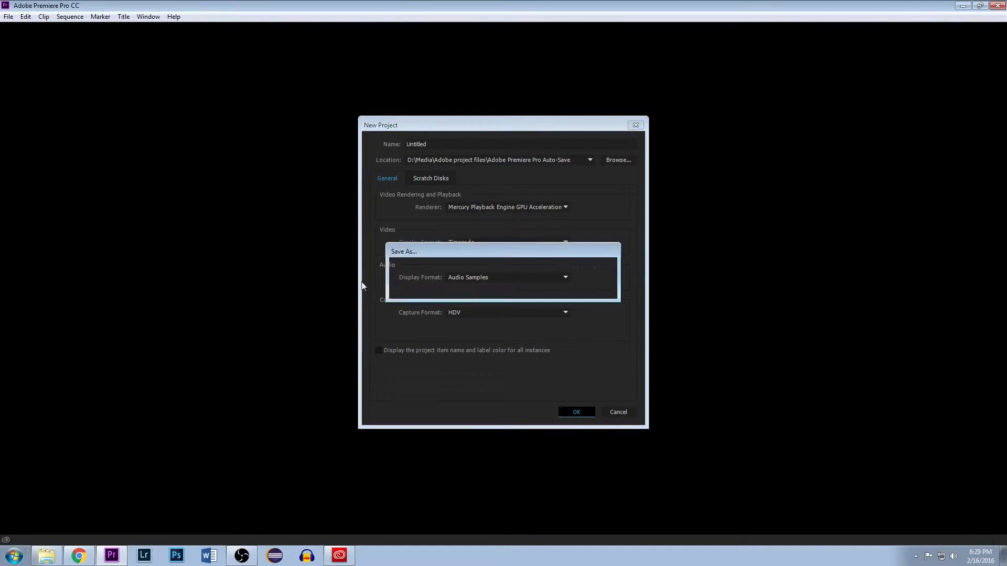
pyautogui.click(539, 286)
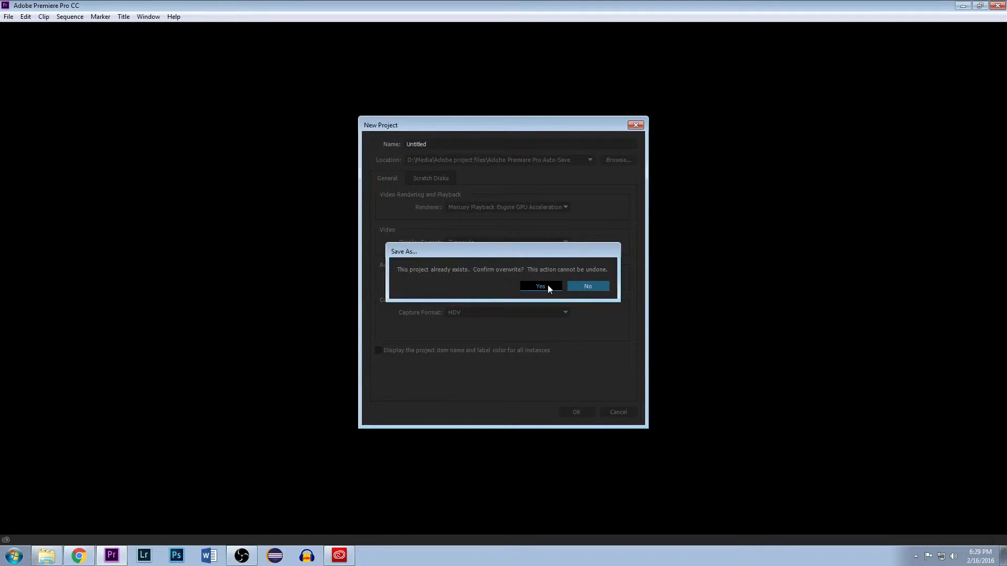
pyautogui.click(547, 287)
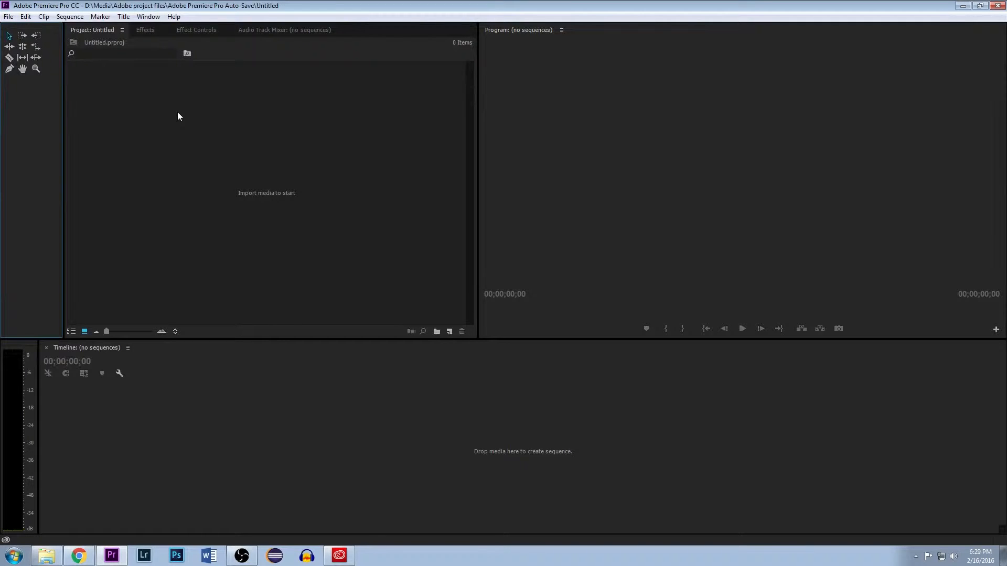
# Create a new title named Title 01 at 1920 × 1080, 29.97fps Drop-Frame, with square pixels
pyautogui.click(9, 17)
pyautogui.moveTo(19, 27)
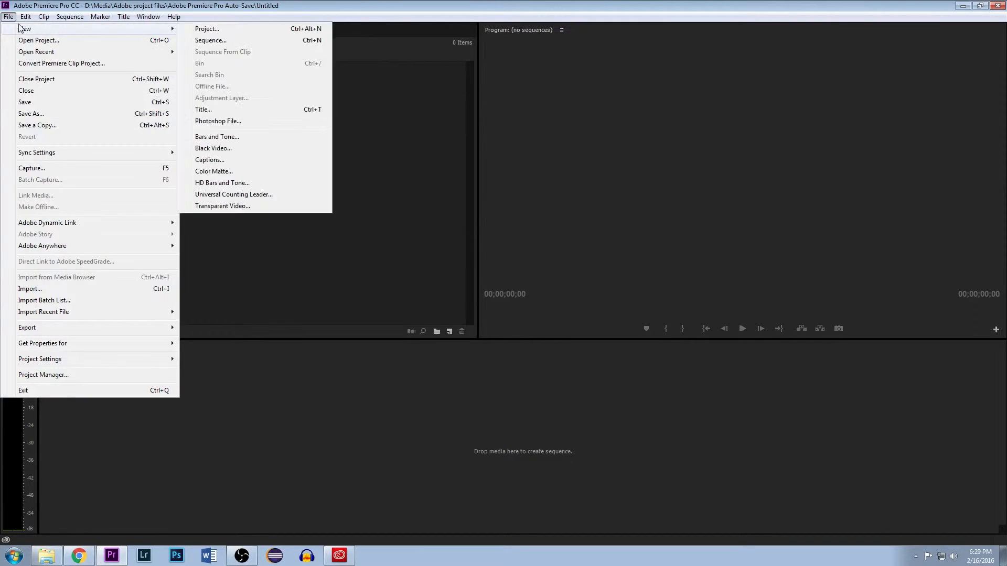
pyautogui.click(215, 109)
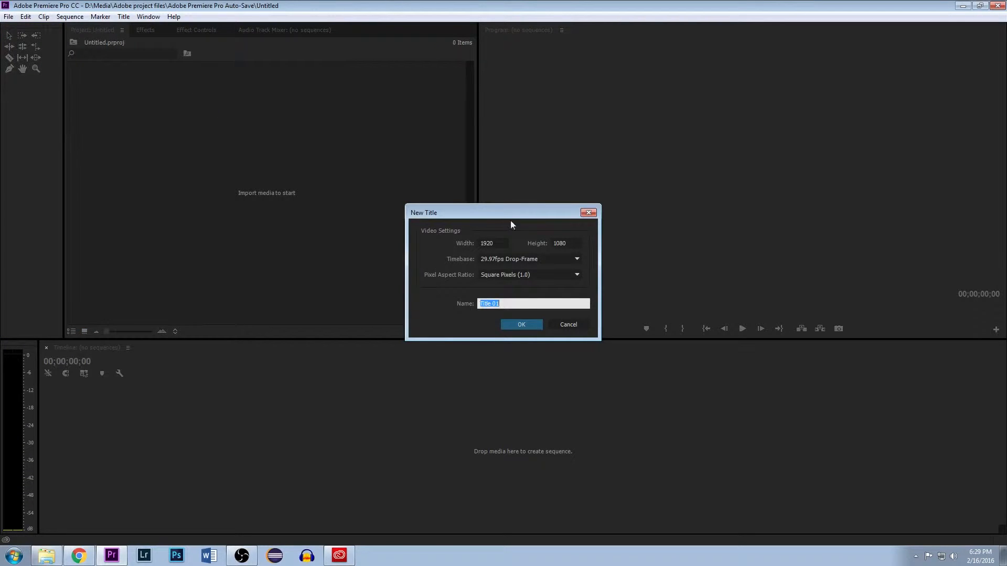
pyautogui.click(521, 325)
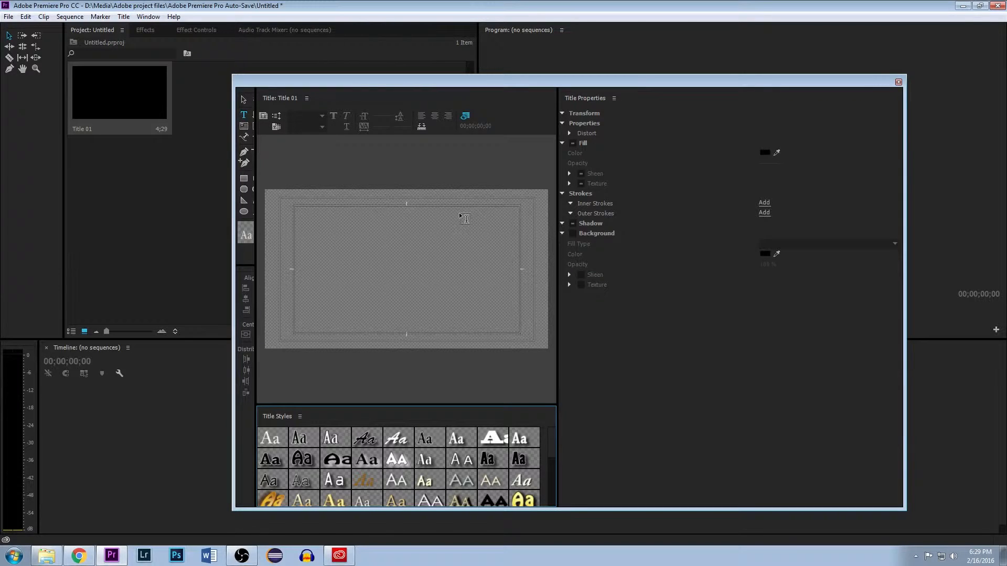
# Add the text "first video" to the upper part of the title and place the finished title on the empty timeline
pyautogui.click(346, 236)
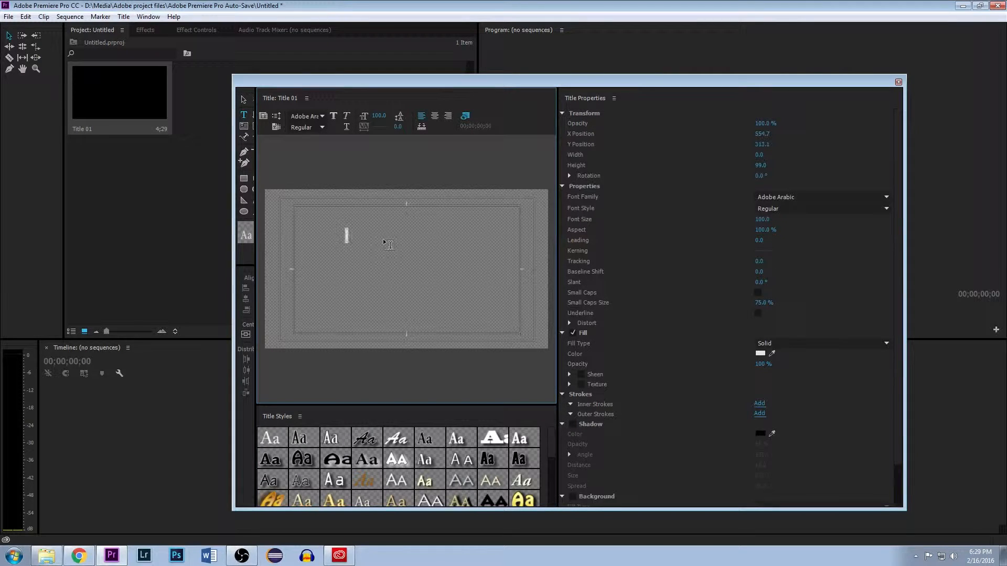
pyautogui.write('first video')
pyautogui.click(898, 83)
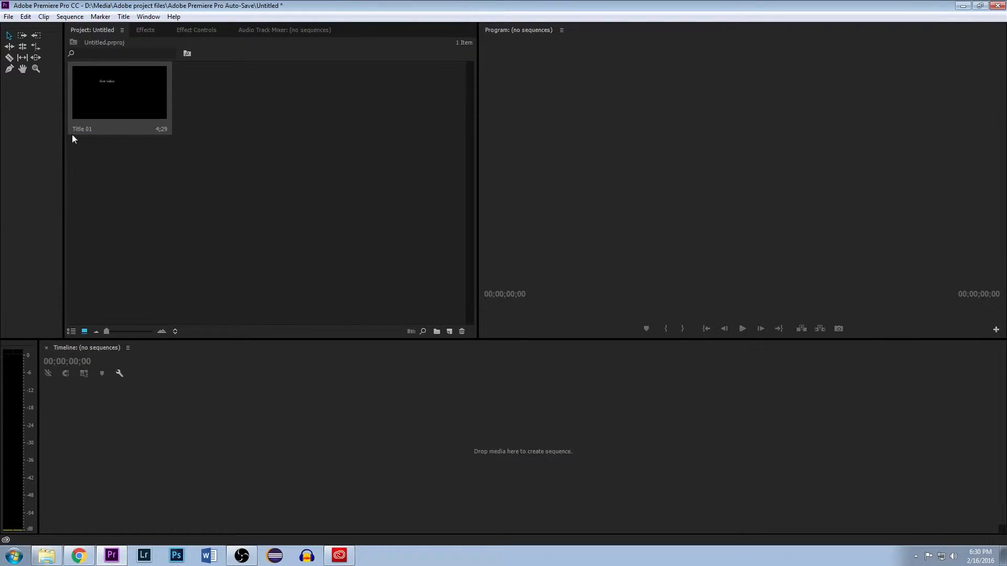
pyautogui.moveTo(112, 113); pyautogui.dragTo(198, 439)
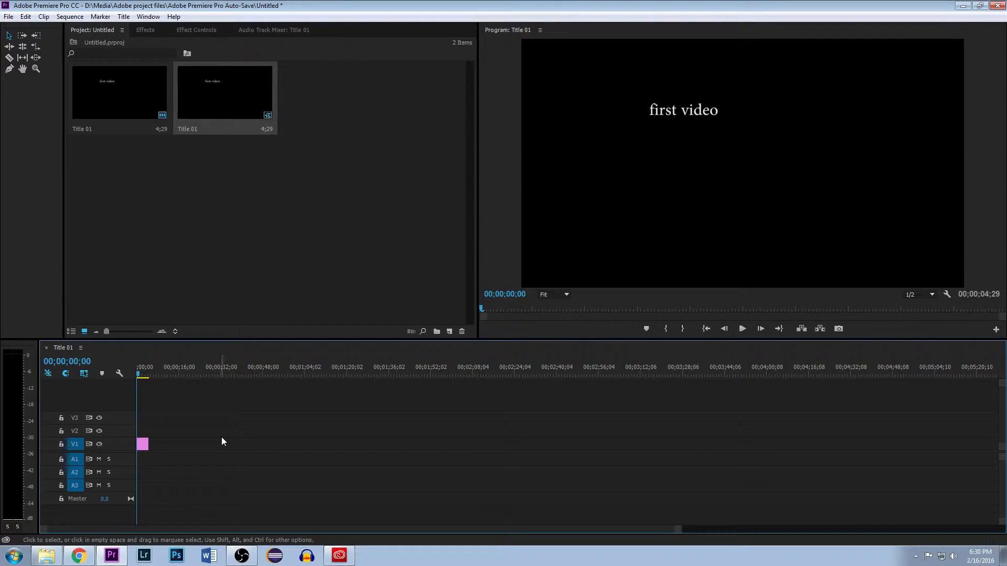
# Import the "dual vlog" video from the Media folder into the project
pyautogui.click(9, 17)
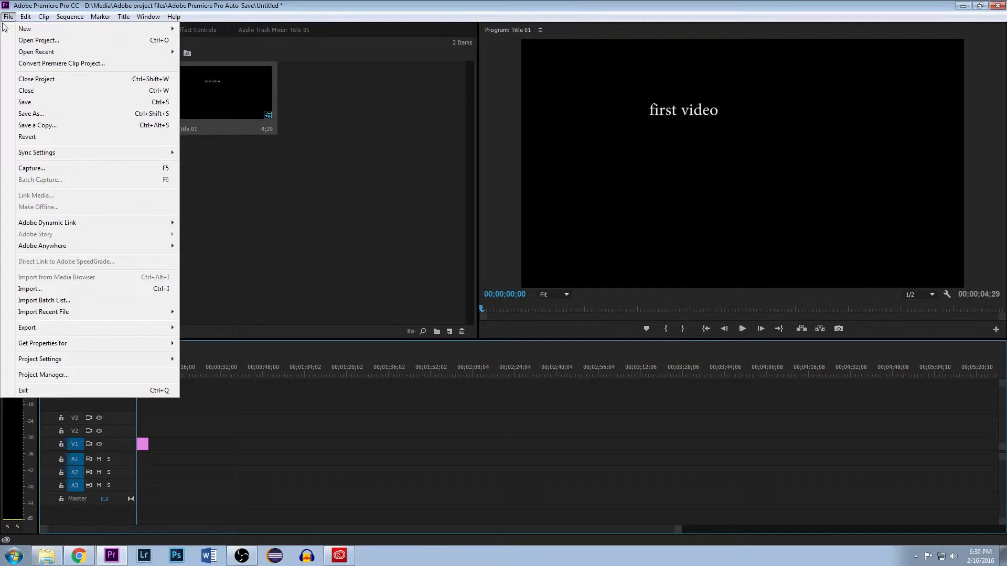
pyautogui.click(46, 288)
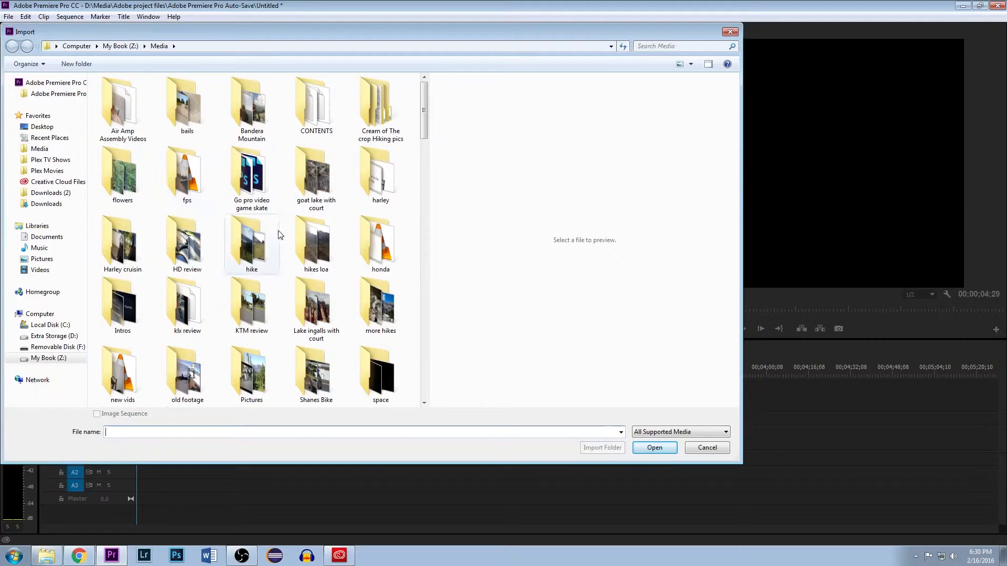
pyautogui.scroll(-5, 293, 242)
pyautogui.scroll(-3, 294, 244)
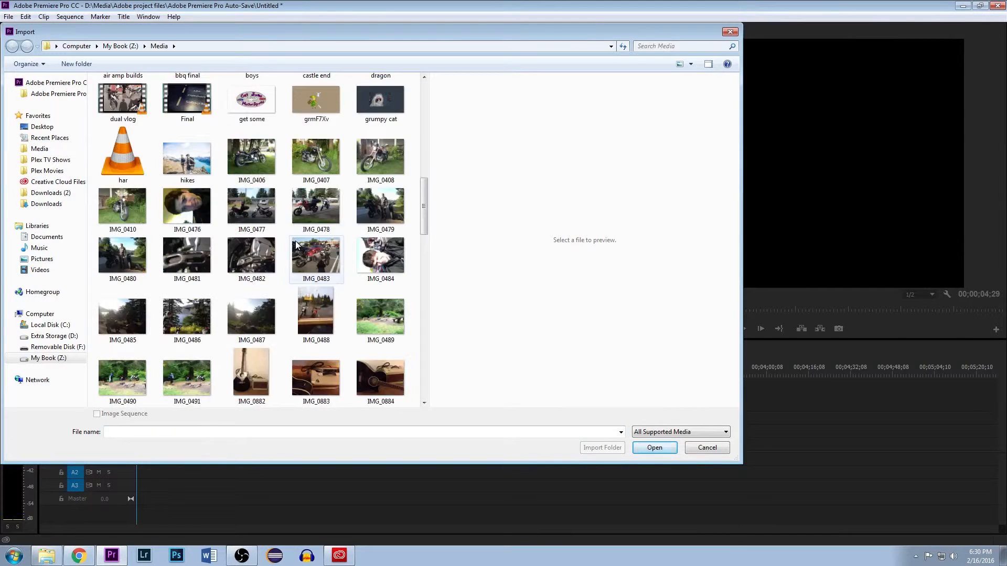
pyautogui.scroll(3, 194, 215)
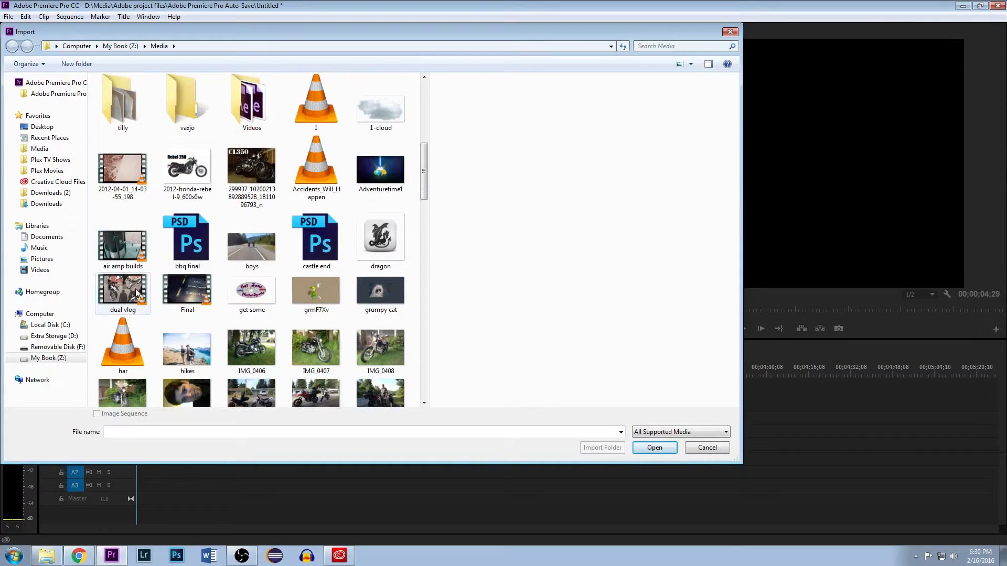
pyautogui.click(138, 292)
pyautogui.click(651, 449)
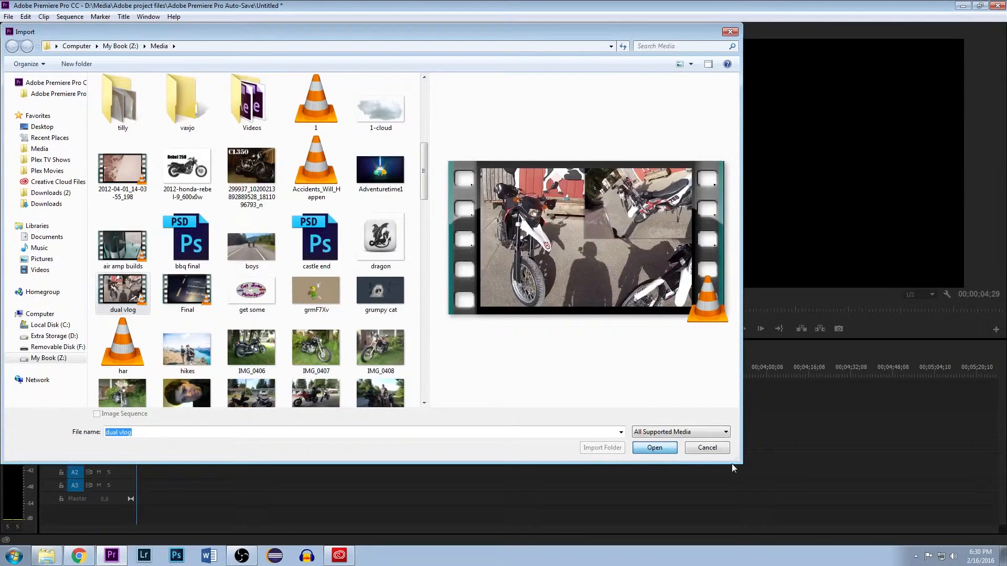
pyautogui.click(649, 454)
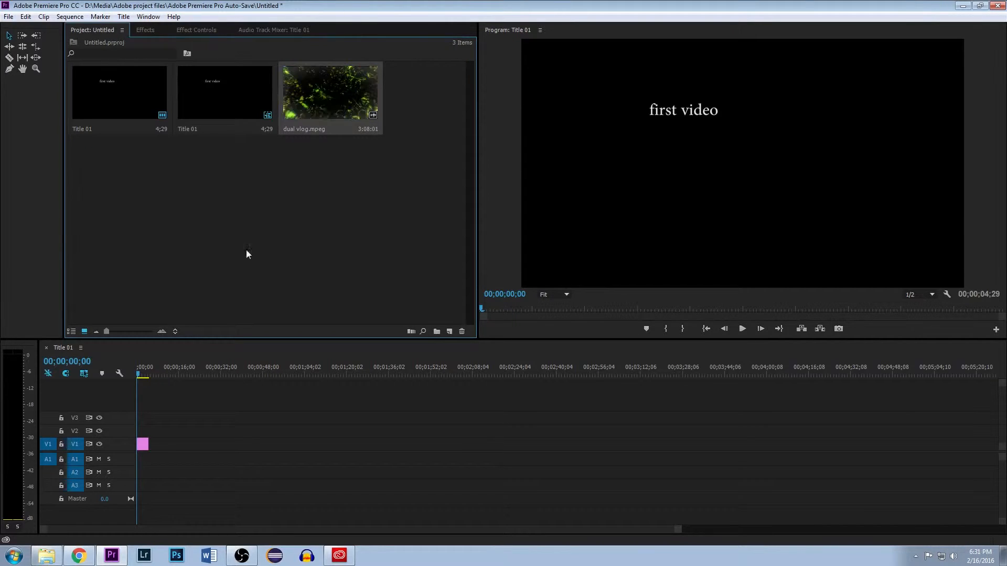
# Place dual vlog.mpeg directly after the title on track V1 and scrub the playhead to 00;00;14;12
pyautogui.moveTo(330, 107); pyautogui.dragTo(154, 444)
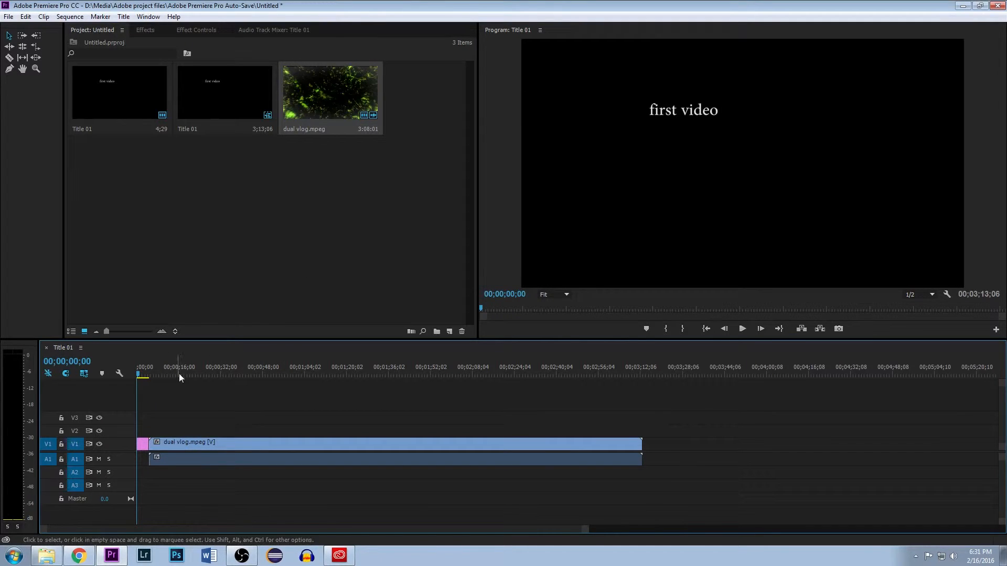
pyautogui.click(163, 374)
pyautogui.moveTo(161, 371); pyautogui.dragTo(175, 374)
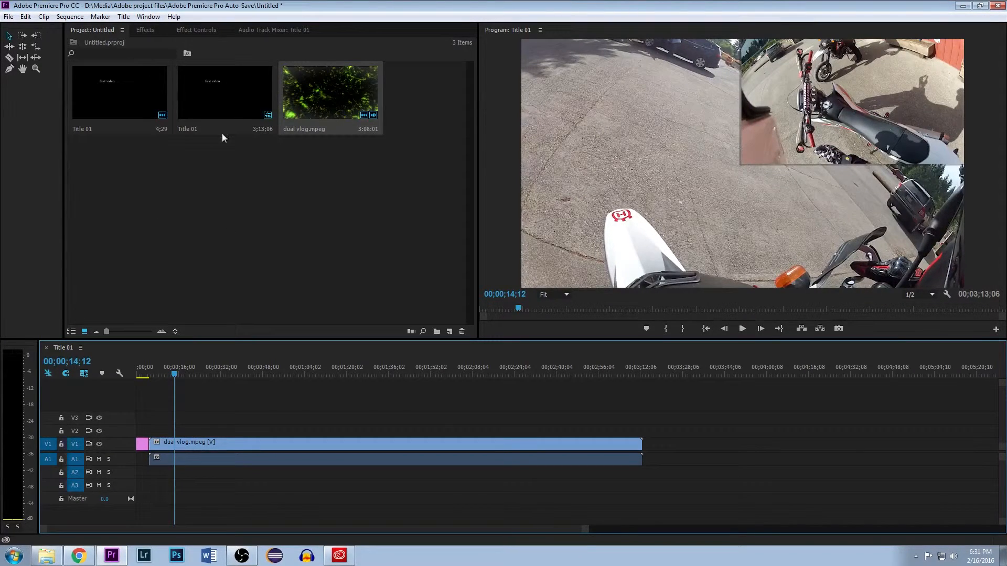
pyautogui.click(9, 17)
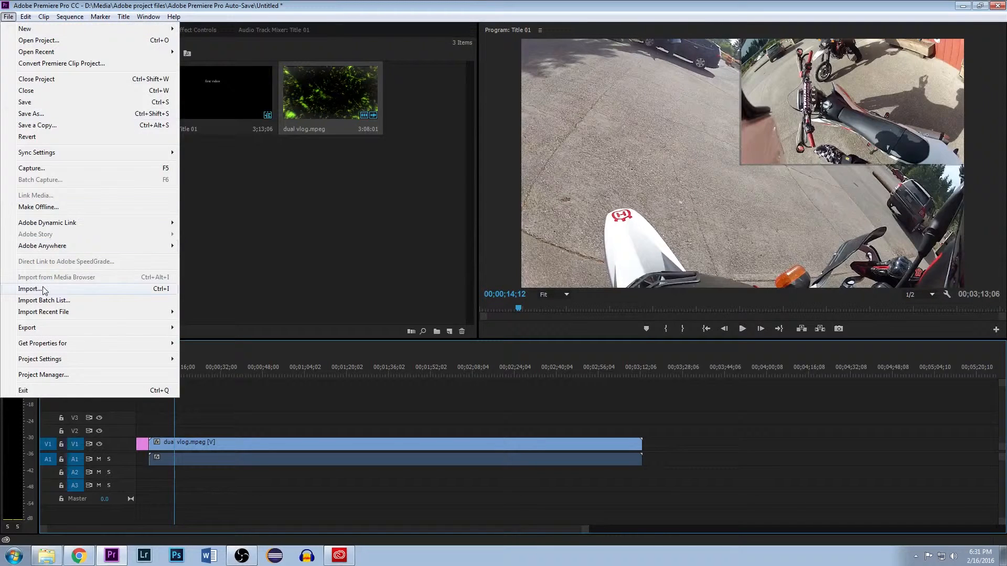
pyautogui.click(308, 210)
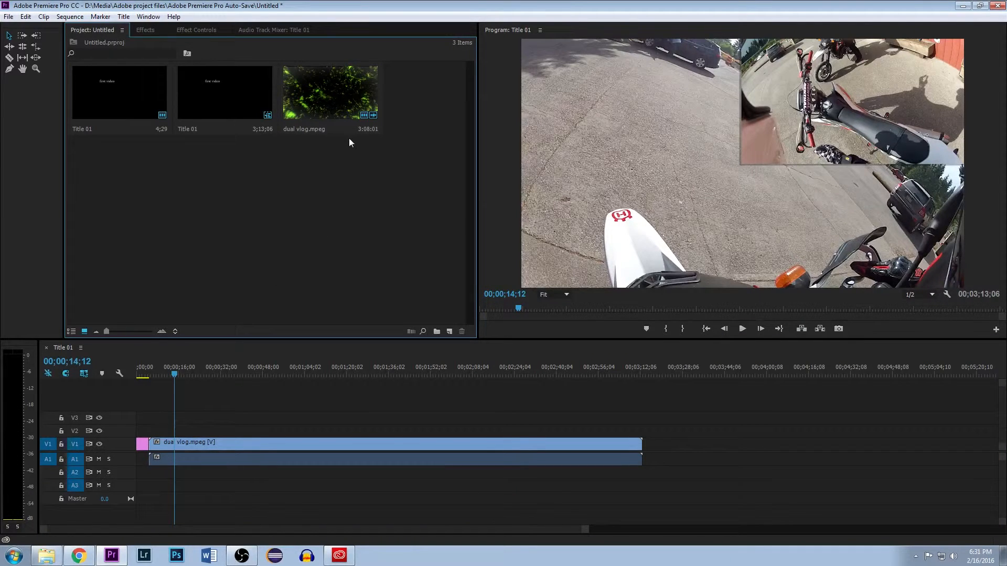
pyautogui.click(9, 17)
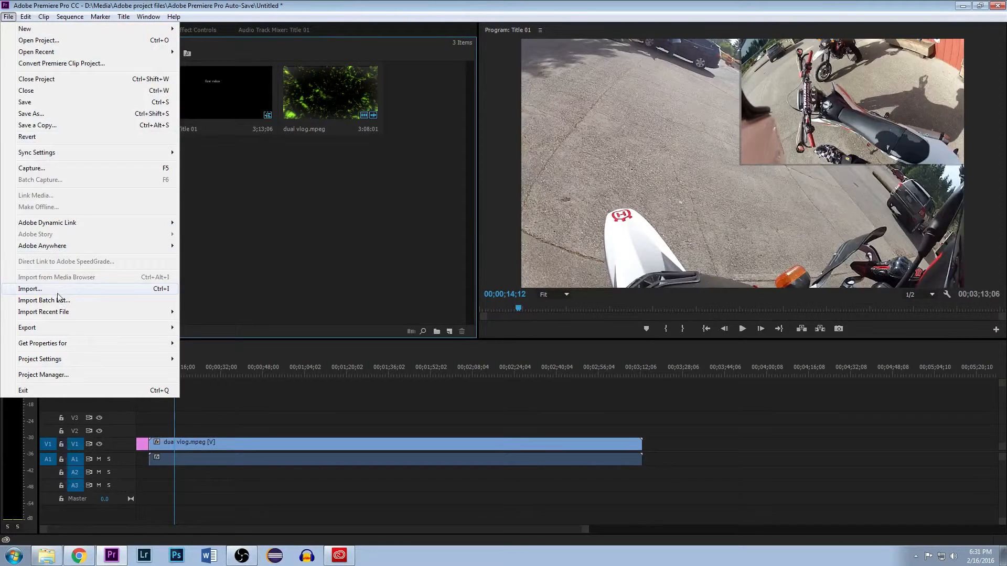
pyautogui.moveTo(50, 329)
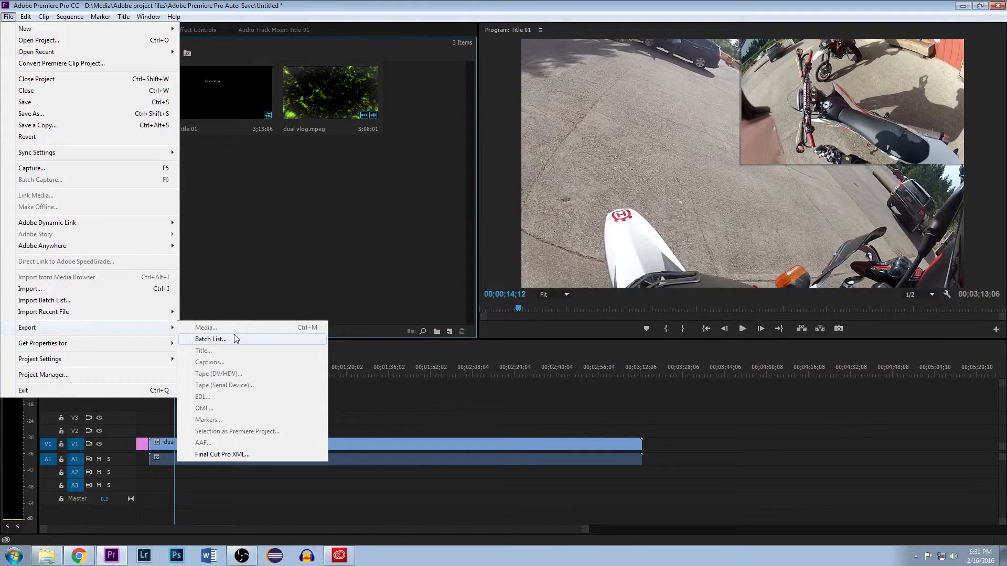
# Make the sequence timeline active with the playhead at 00;01;36;11 and open the media export settings for the sequence
pyautogui.click(389, 373)
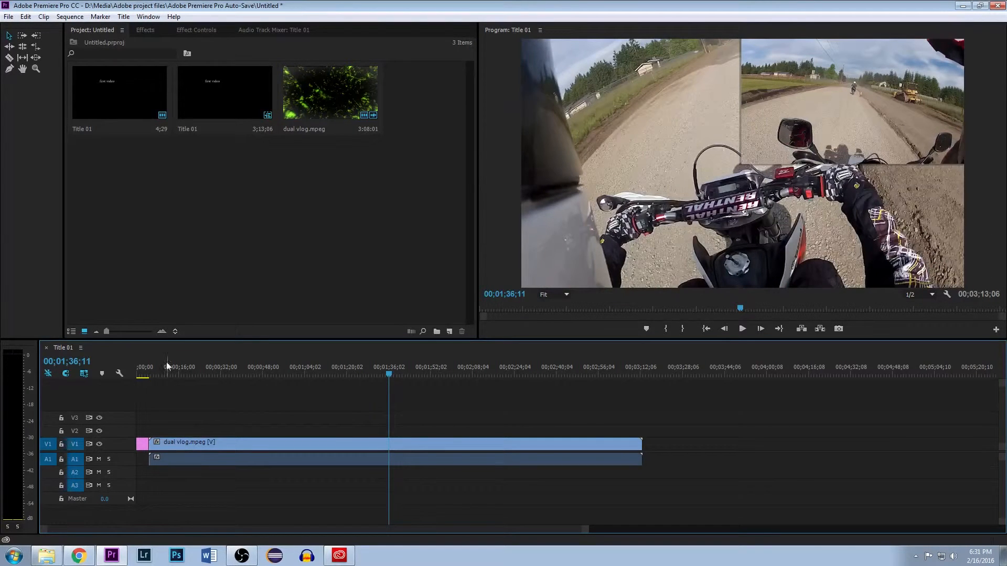
pyautogui.click(9, 18)
pyautogui.moveTo(52, 331)
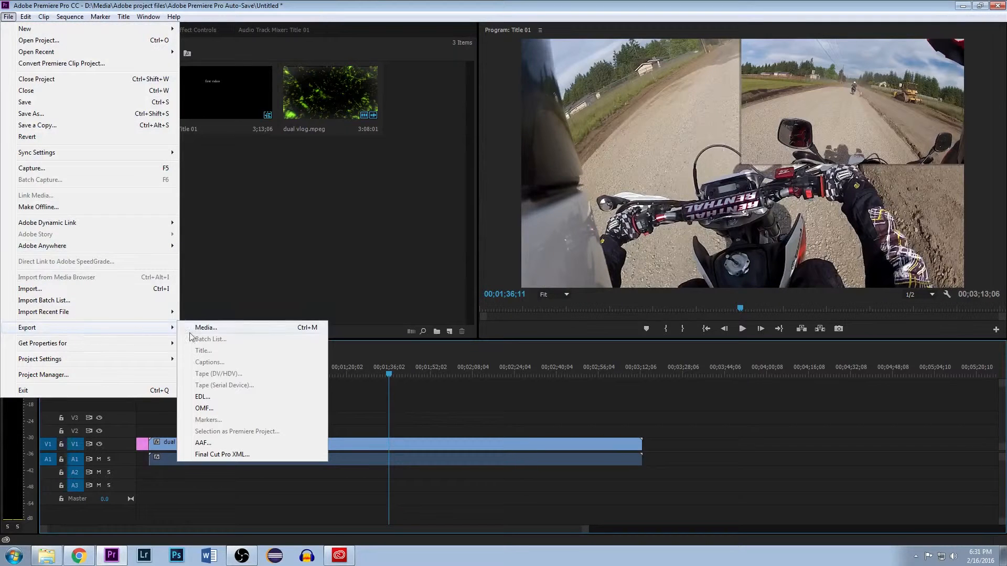
pyautogui.click(225, 333)
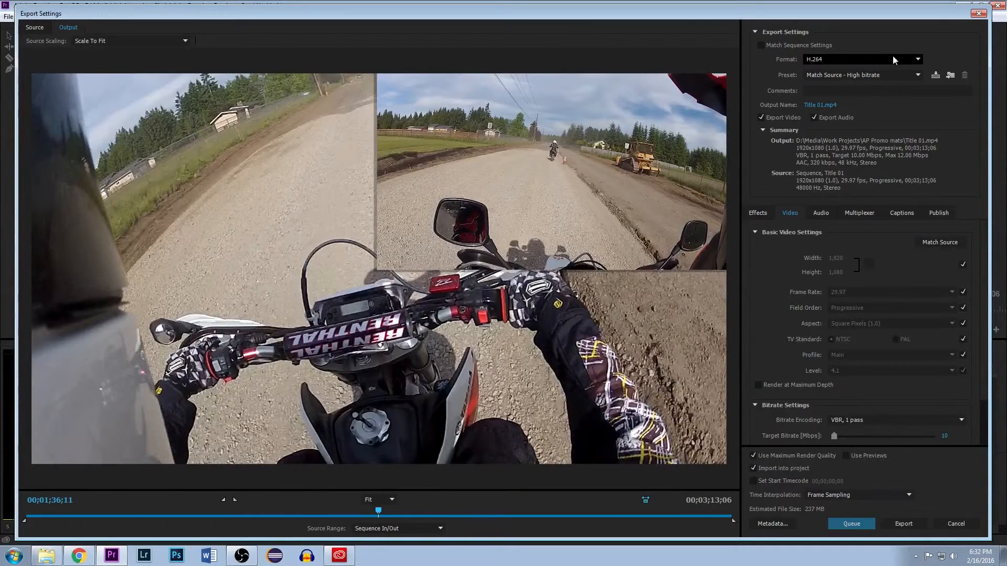
# Choose H.264 as the export format and match the basic video settings to the source
pyautogui.click(850, 59)
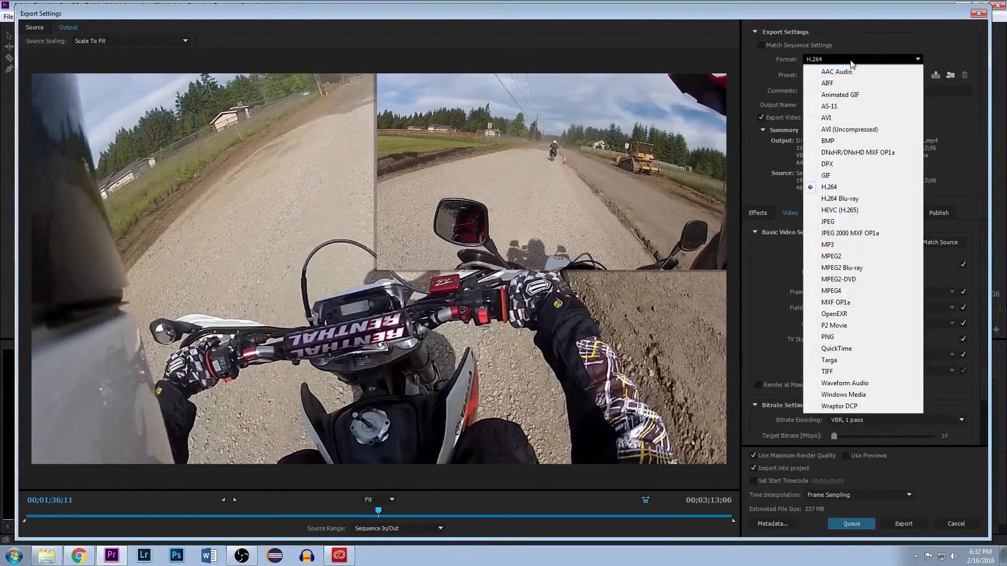
pyautogui.click(839, 191)
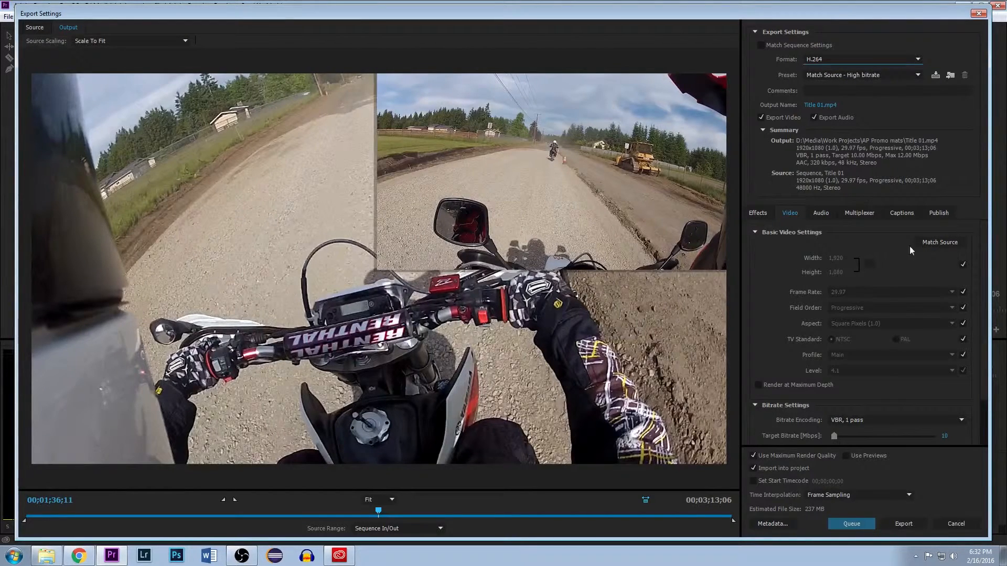
pyautogui.click(933, 245)
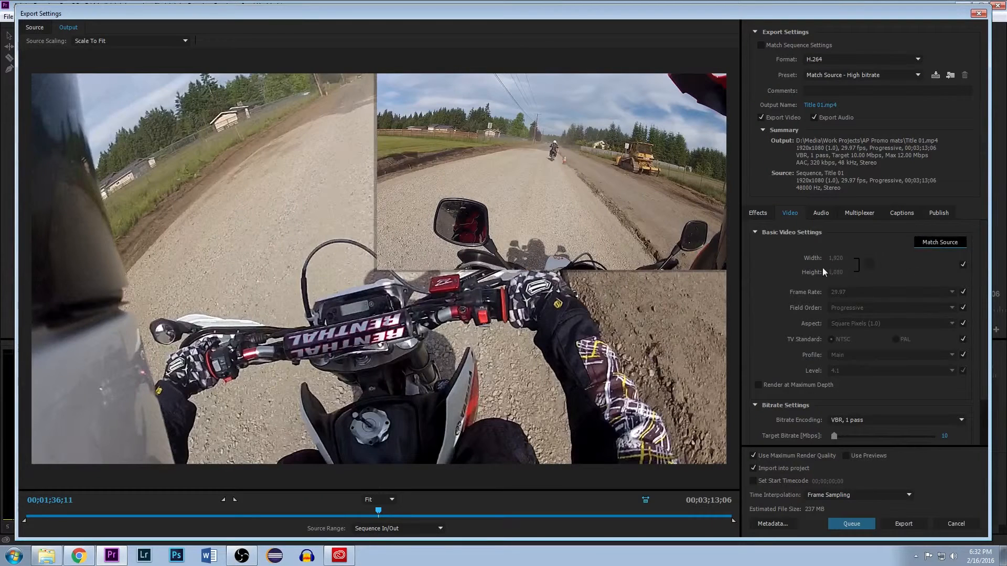
# Review the bitrate settings of the H.264 export and its audio format settings, and return to the video settings
pyautogui.scroll(-2, 763, 292)
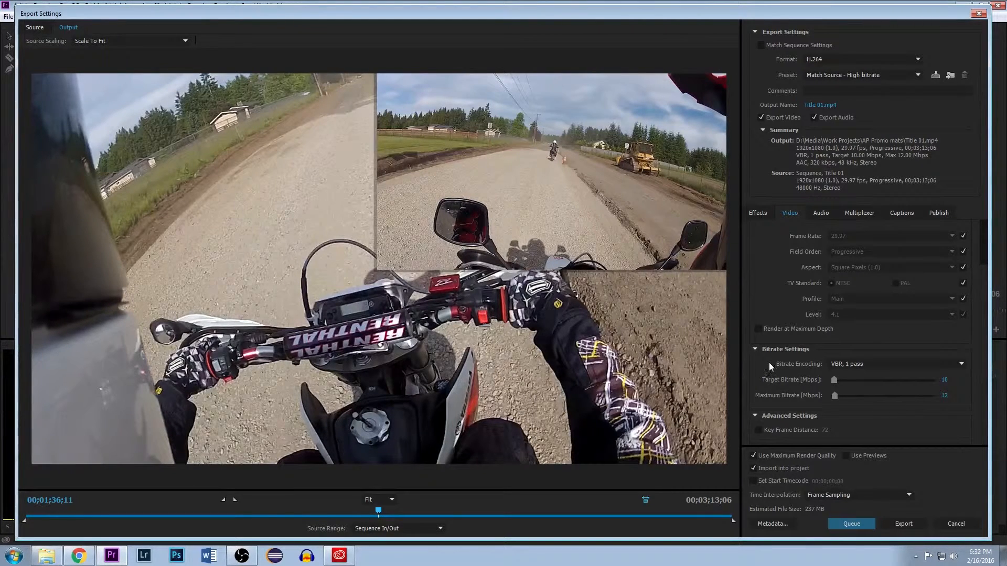
pyautogui.moveTo(777, 365)
pyautogui.click(821, 213)
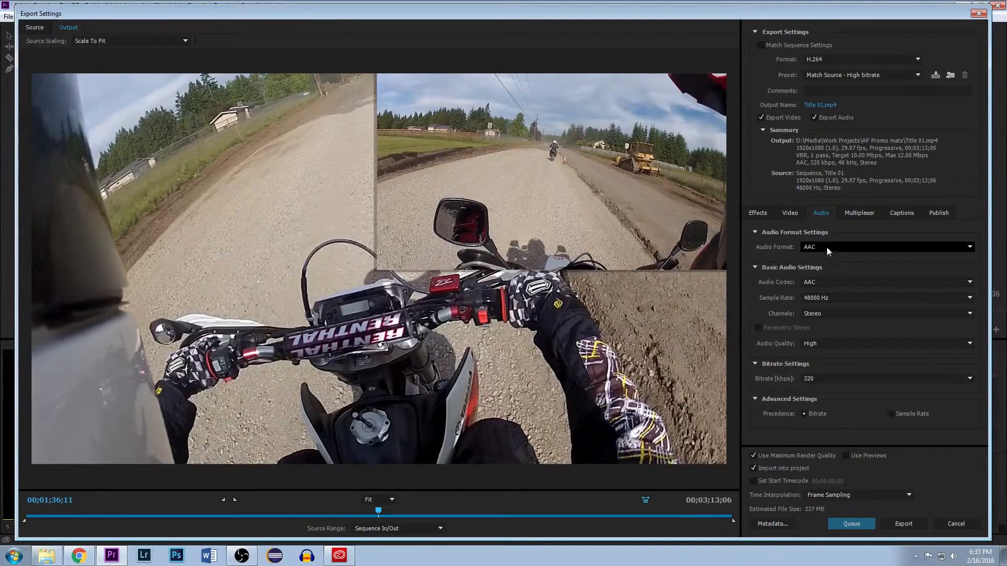
pyautogui.click(790, 213)
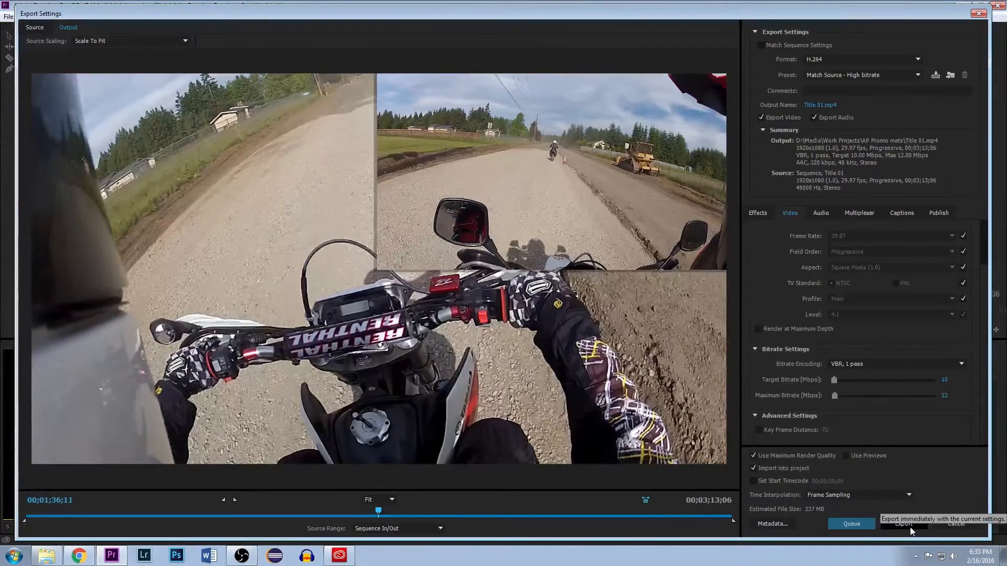
# Name the output file "First Project" in the AP Promo mats folder and export the sequence immediately with the current settings
pyautogui.click(824, 105)
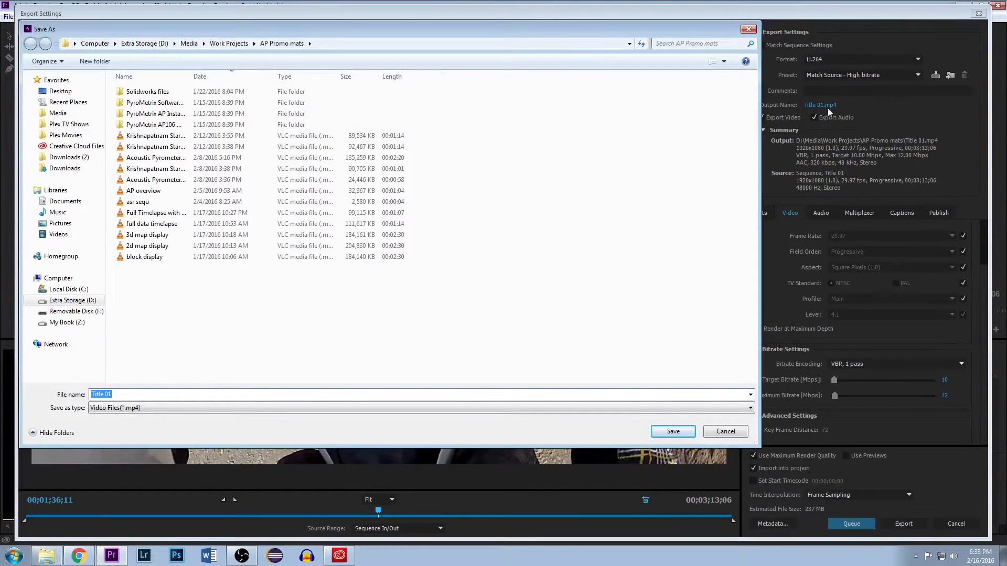
pyautogui.click(126, 393)
pyautogui.press('BackSpace')
pyautogui.press('BackSpace')
pyautogui.press('BackSpace')
pyautogui.press('BackSpace')
pyautogui.press('BackSpace')
pyautogui.press('BackSpace')
pyautogui.press('BackSpace')
pyautogui.press('BackSpace')
pyautogui.write('First Project')
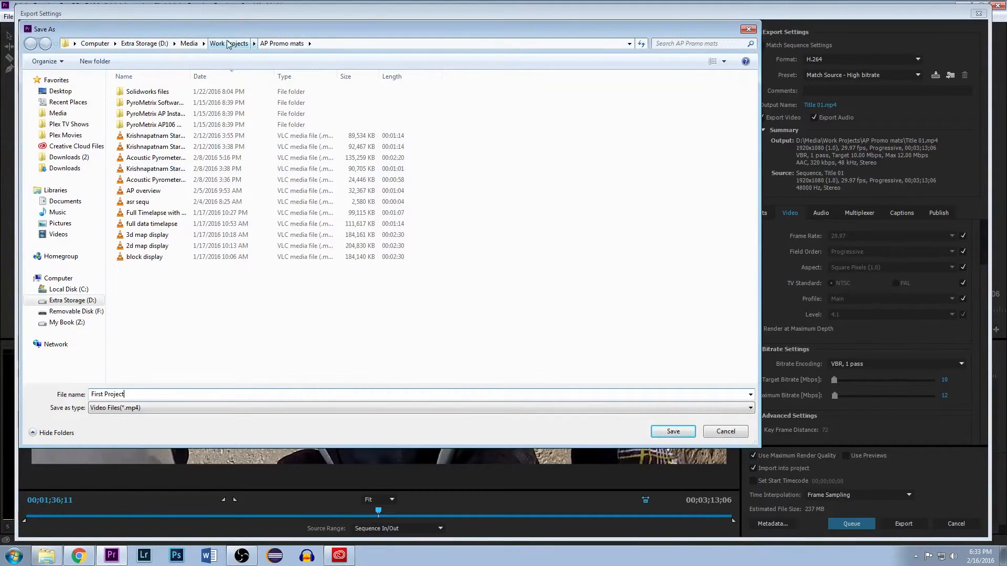
pyautogui.click(662, 433)
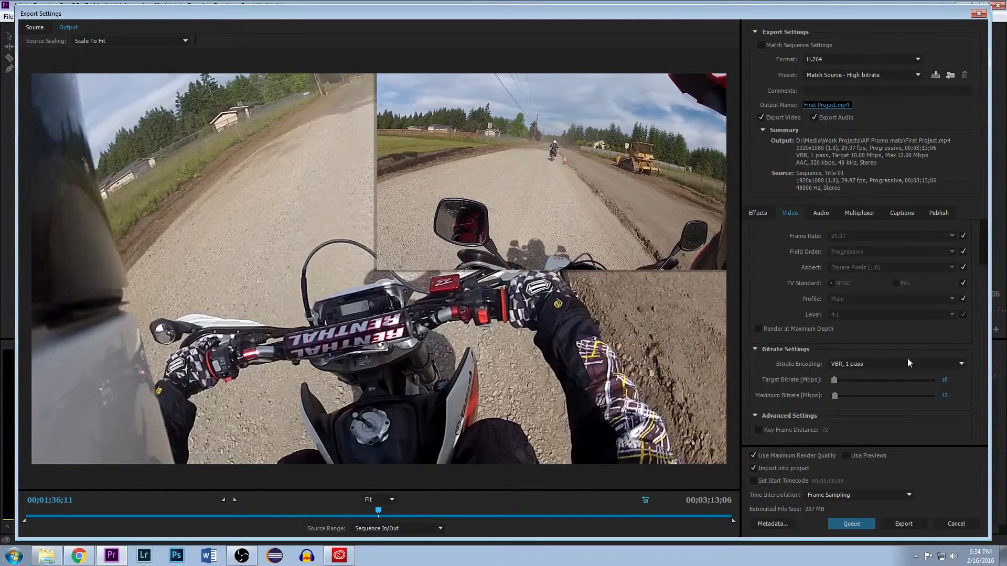
pyautogui.click(902, 525)
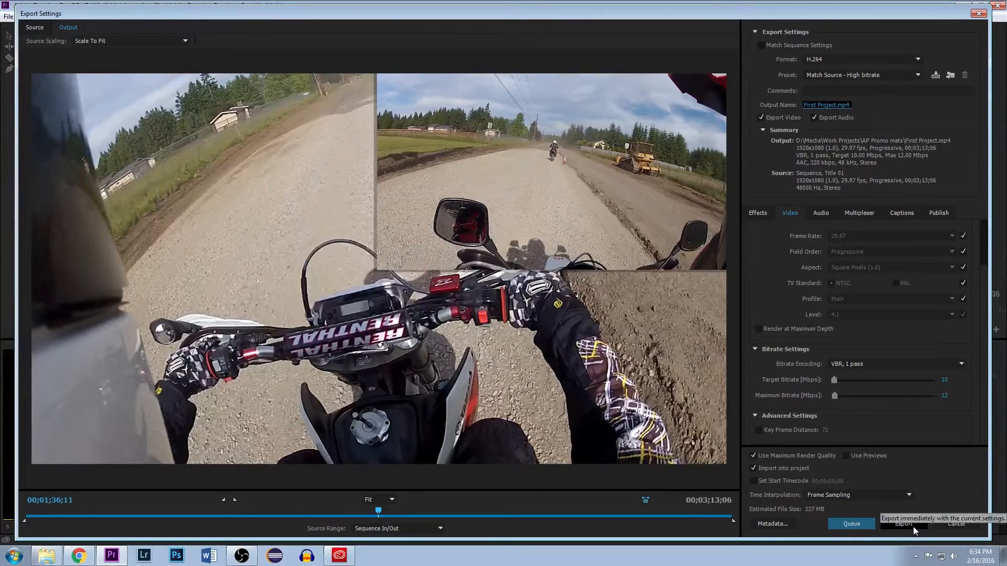